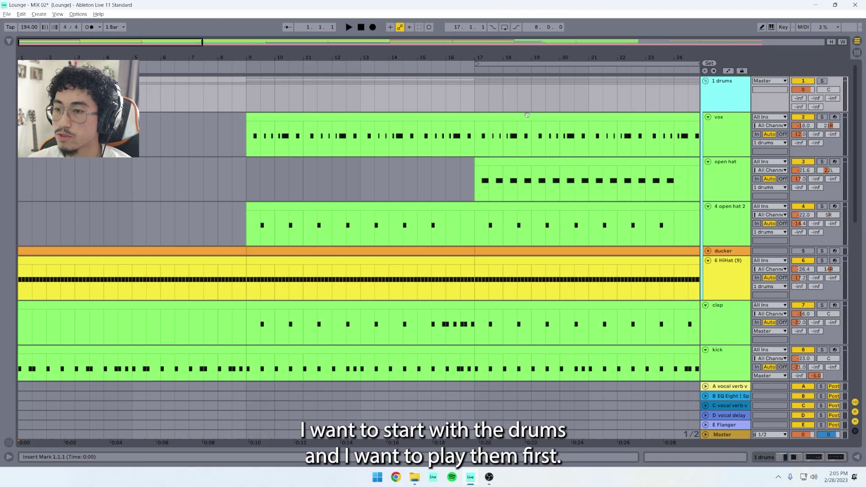
Step: Solo the drums group together with the clap and kick tracks
drag(260, 53, 260, 31)
click(132, 92)
click(822, 81)
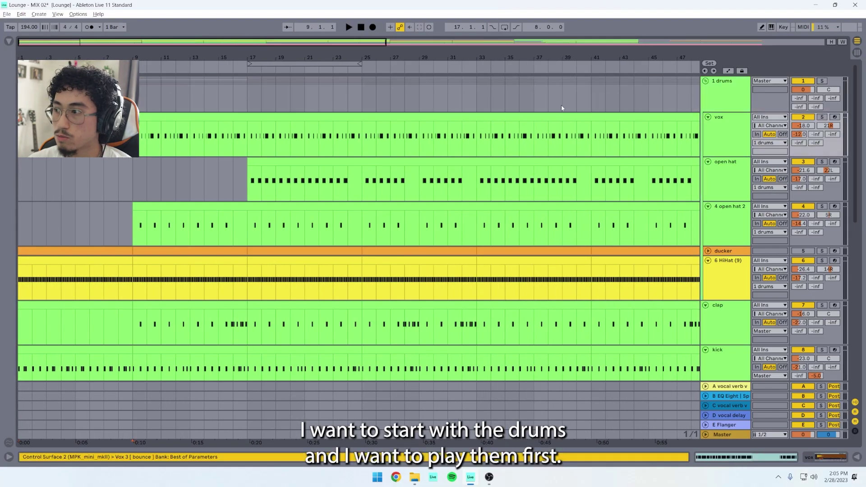
scroll(762, 336, down, 2)
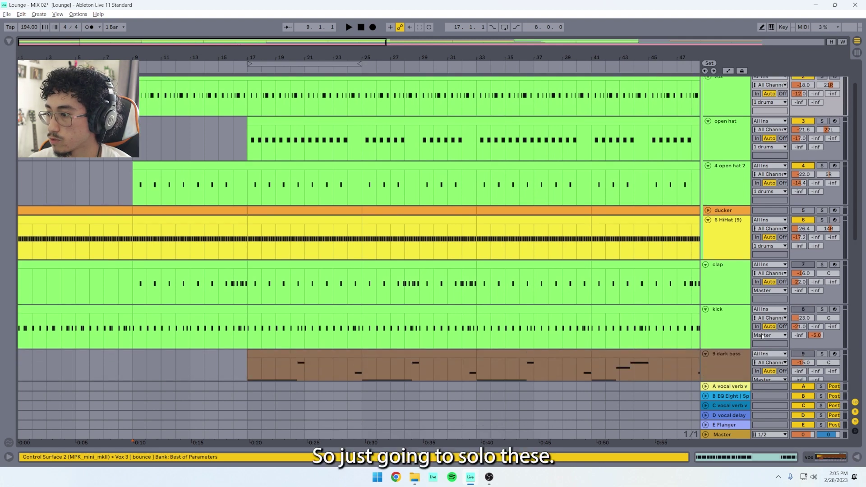
click(822, 265)
ctrl+click(822, 309)
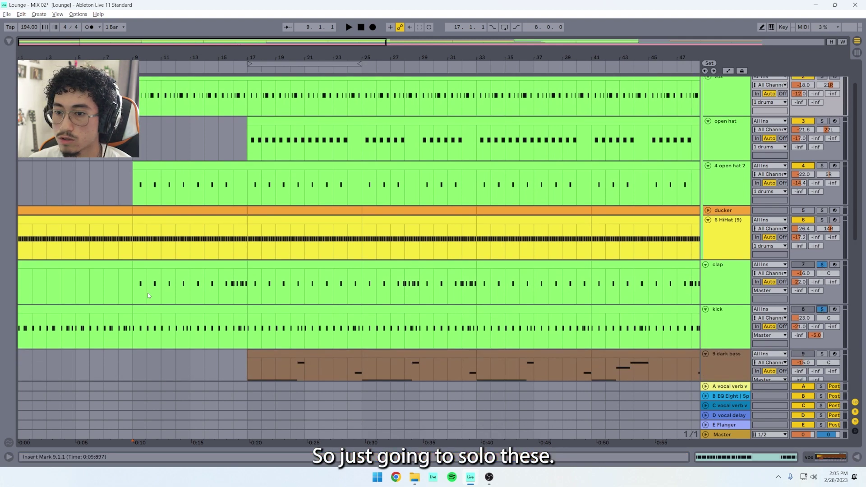
Step: Play the soloed drums, clap and kick from bar 9 and stop at about bar 17
click(129, 289)
key(space)
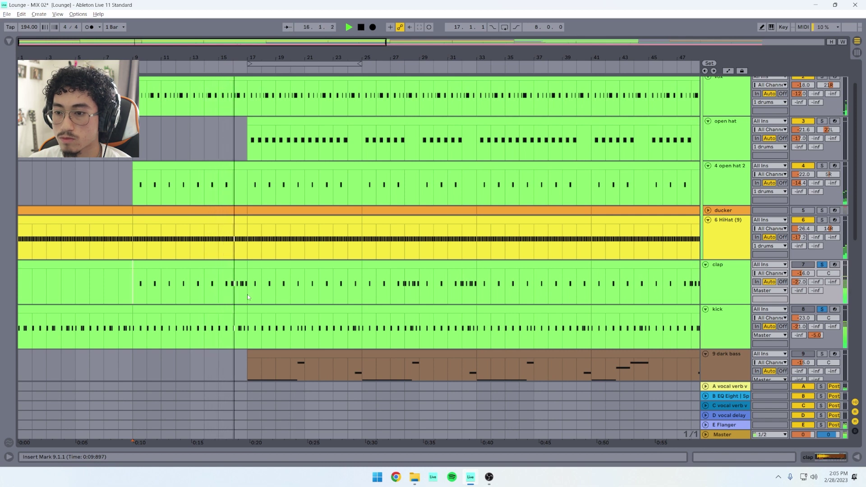
key(space)
scroll(151, 289, up, 2)
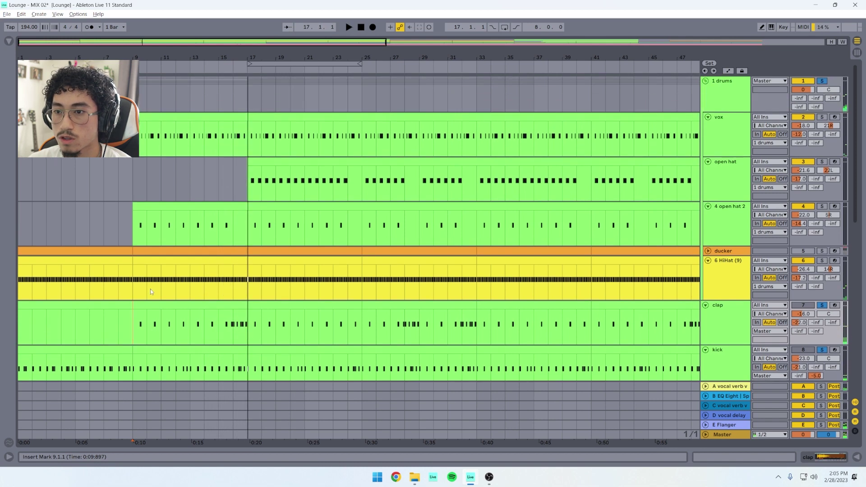
Step: Inspect the notes of the kick clip and select the kick track from bar 9 to bar 17
drag(156, 55, 259, 55)
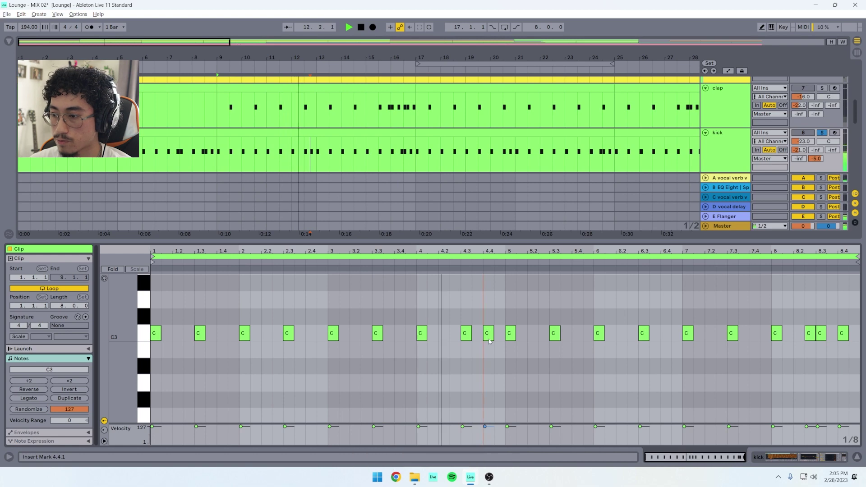
click(506, 355)
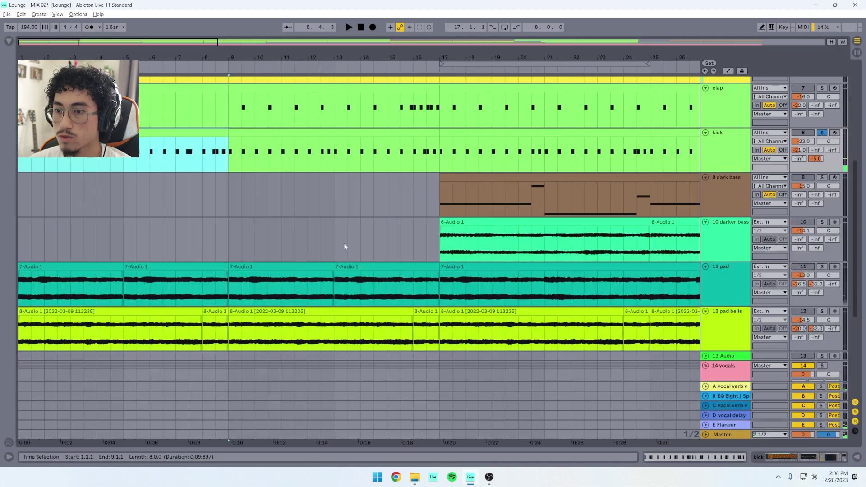
scroll(255, 274, up, 3)
drag(239, 233, 439, 232)
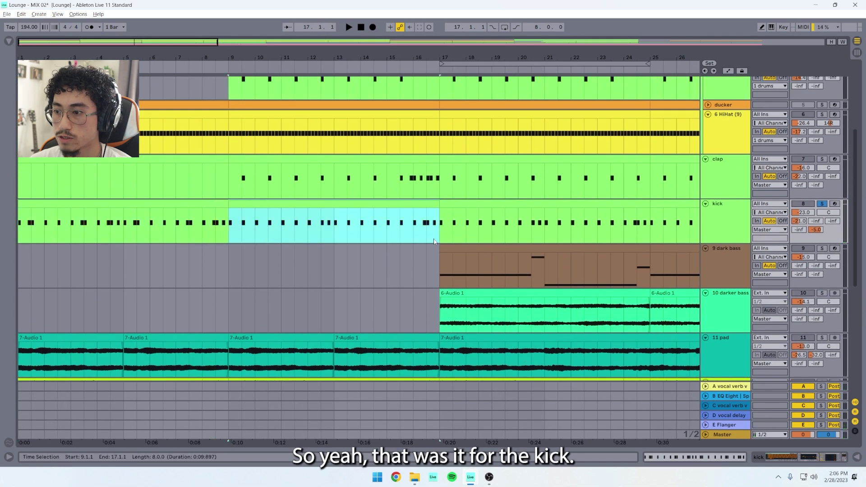
Step: Solo the clap together with the kick and play both from bar 9 through the clap fill before bar 17
scroll(296, 315, up, 1)
click(227, 237)
key(s)
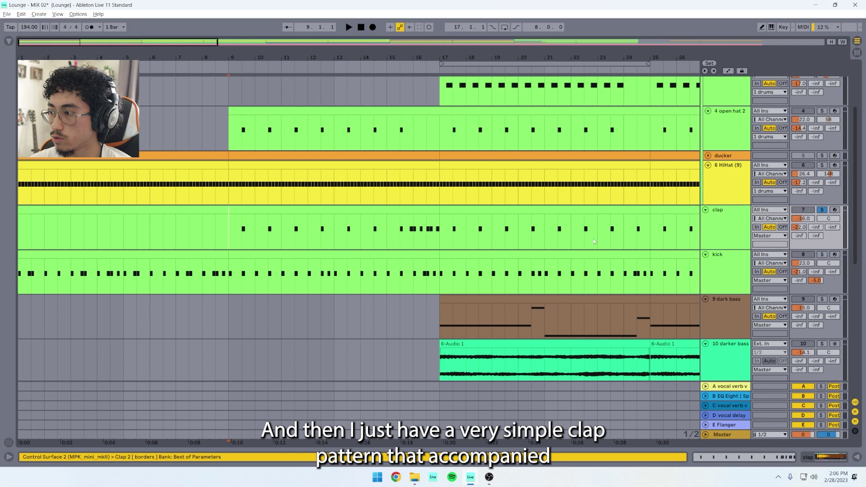
ctrl+click(822, 254)
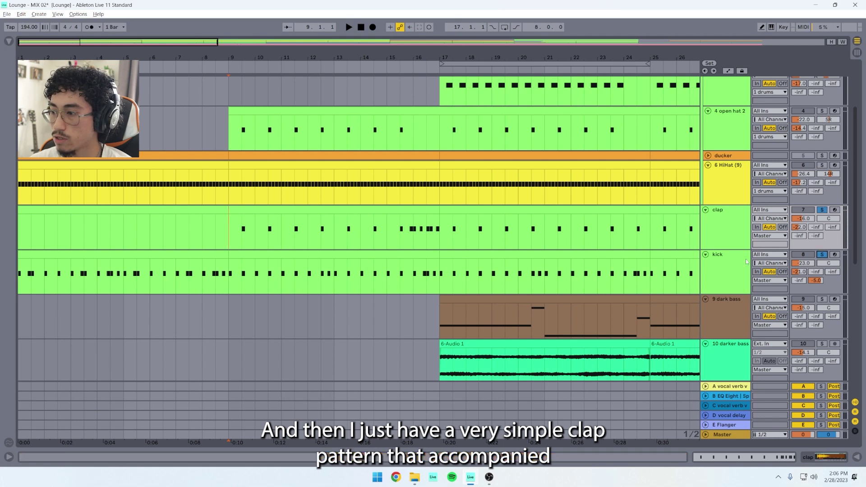
key(space)
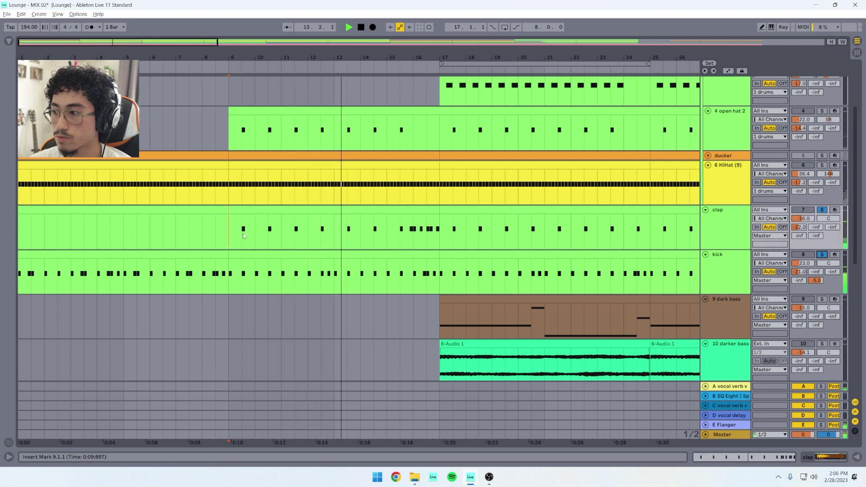
scroll(388, 246, up, 2)
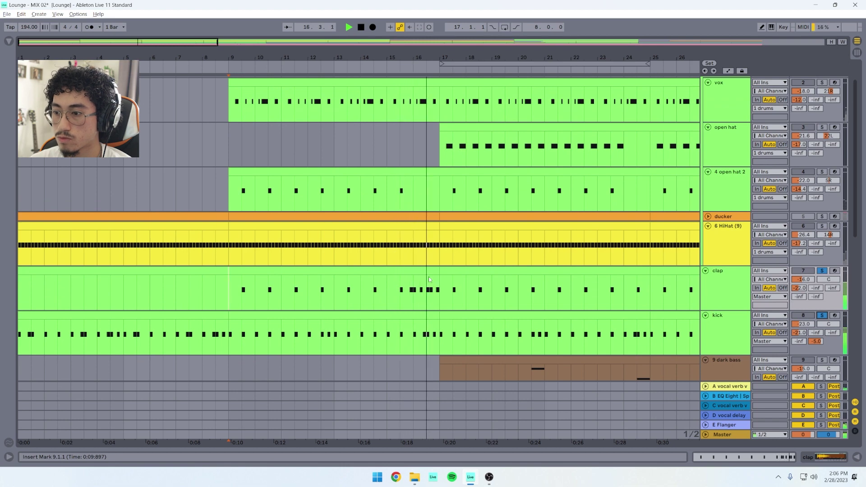
key(space)
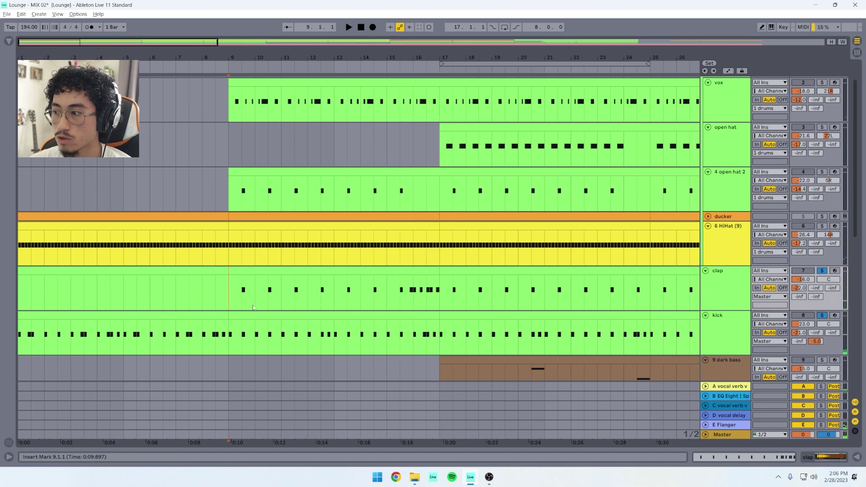
Step: Select the clap and kick tracks, then the drums group track
scroll(253, 307, up, 1)
key(shift+Down)
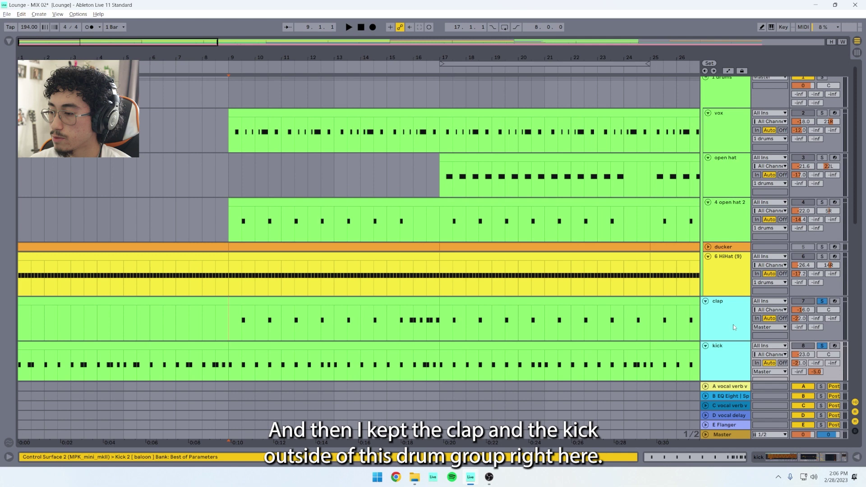
scroll(733, 329, up, 1)
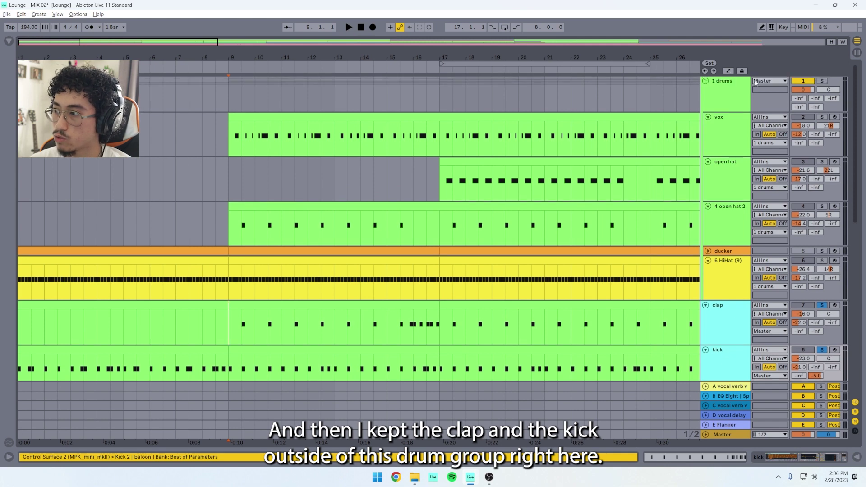
click(733, 86)
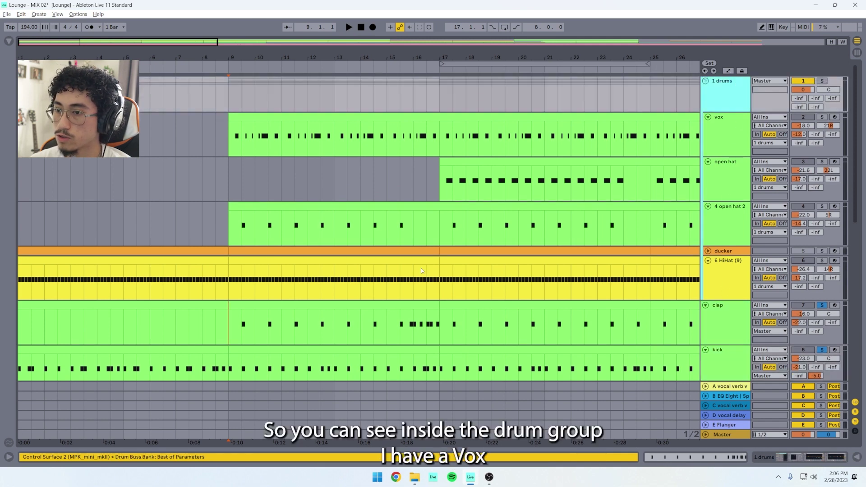
Step: Highlight bars 9 to 17 on the vox, open hat 2 and HiHat (9) tracks in turn
drag(231, 135, 440, 136)
click(234, 230)
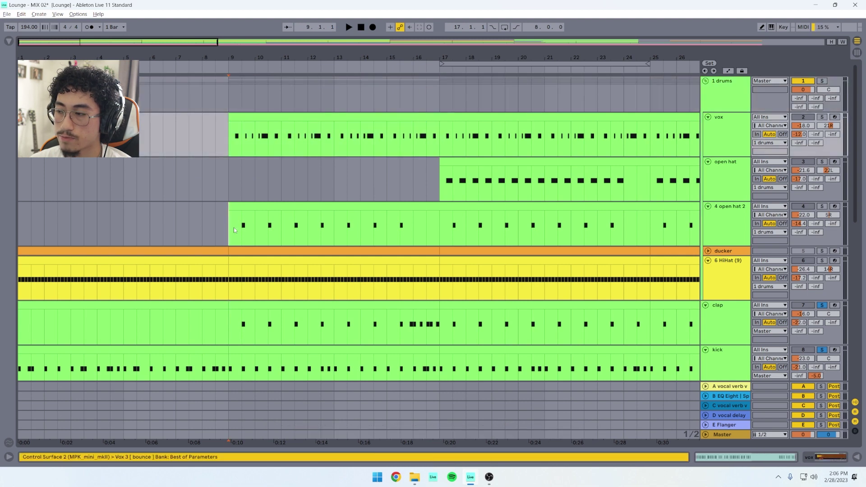
drag(235, 230, 437, 234)
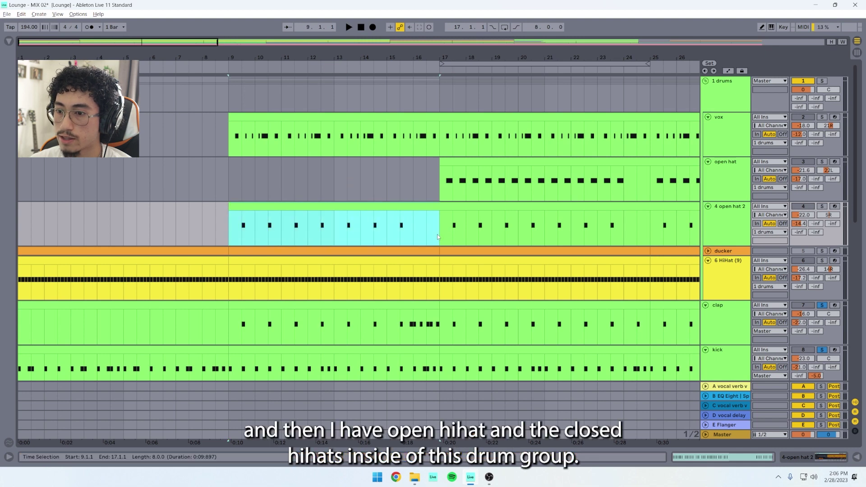
drag(229, 283, 439, 287)
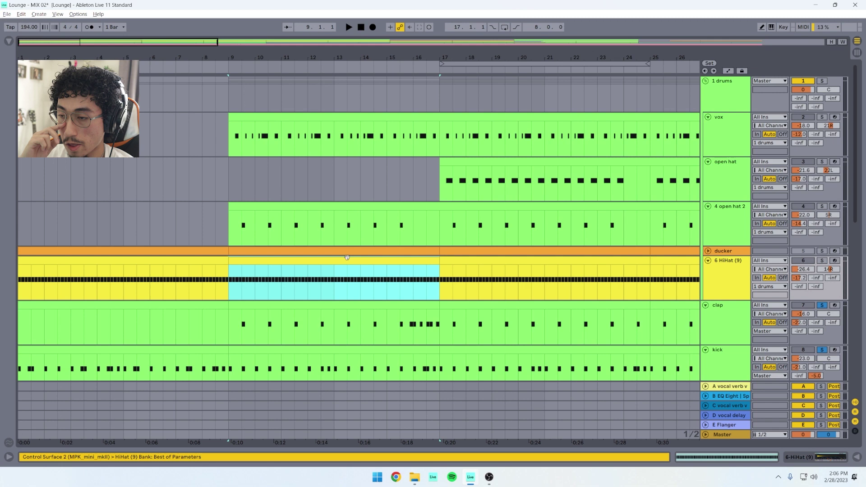
Step: Show the drums group's effects and play the soloed group from bar 9
double_click(720, 99)
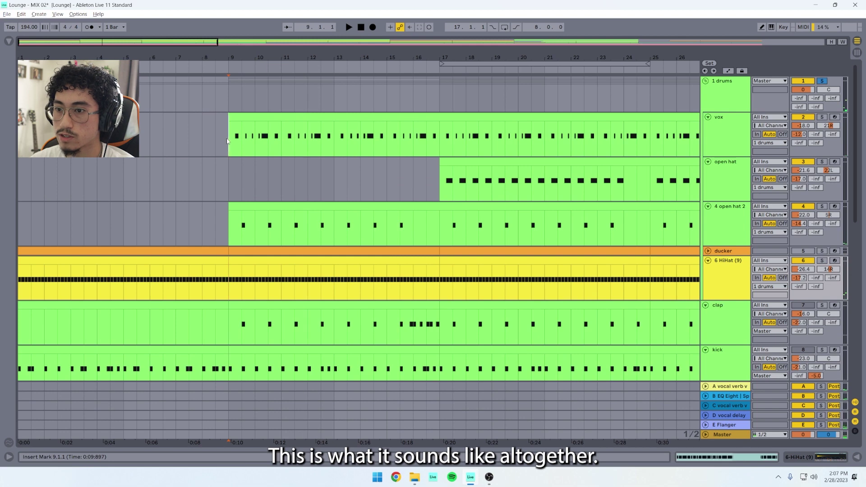
click(227, 141)
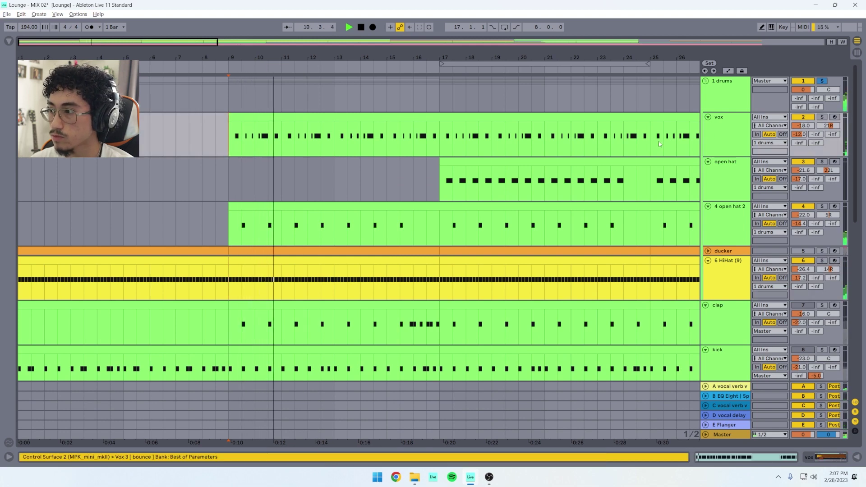
key(space)
Step: Turn off the Flanger on the drums group and play the group from bar 9
double_click(726, 93)
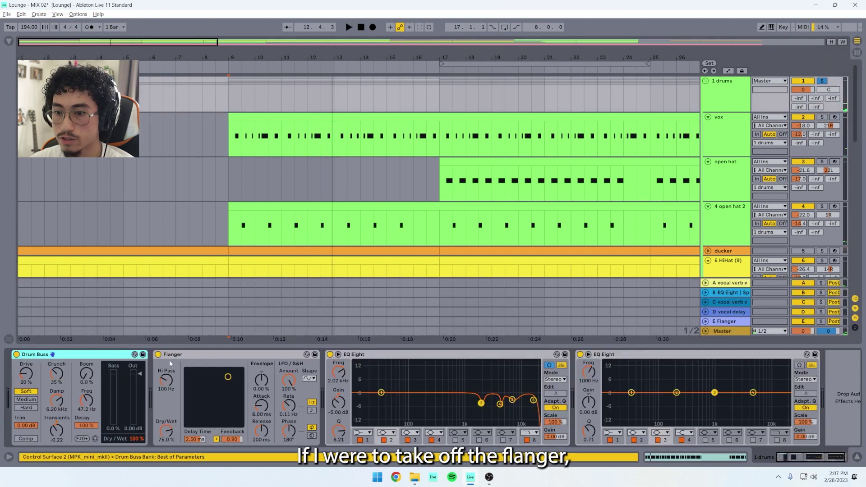
click(158, 355)
click(227, 140)
key(space)
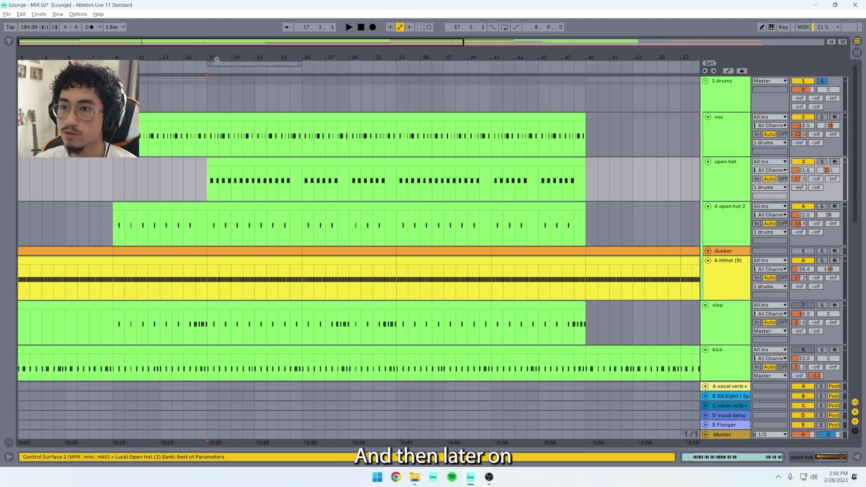
Step: Play the soloed drums group from bar 17, where the open hat enters
drag(213, 54, 233, 90)
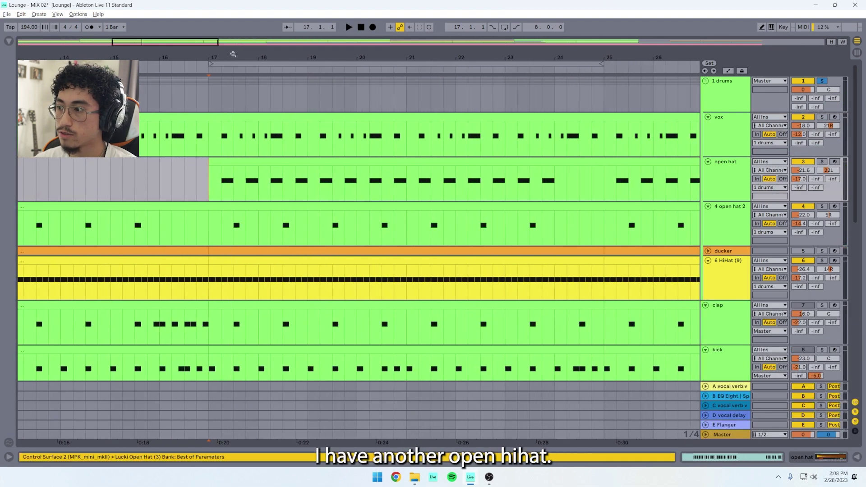
key(space)
scroll(211, 187, down, 1)
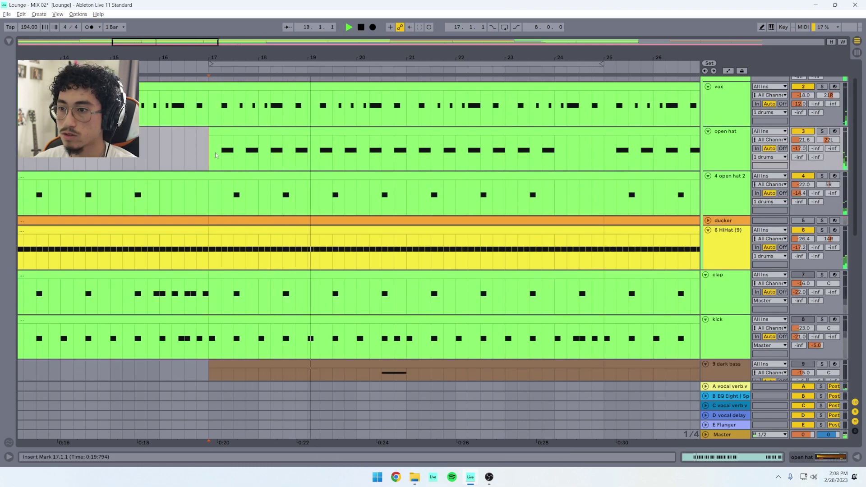
scroll(244, 270, up, 1)
Step: Play the drums group, clap and kick soloed together from bar 17 to about bar 25
key(space)
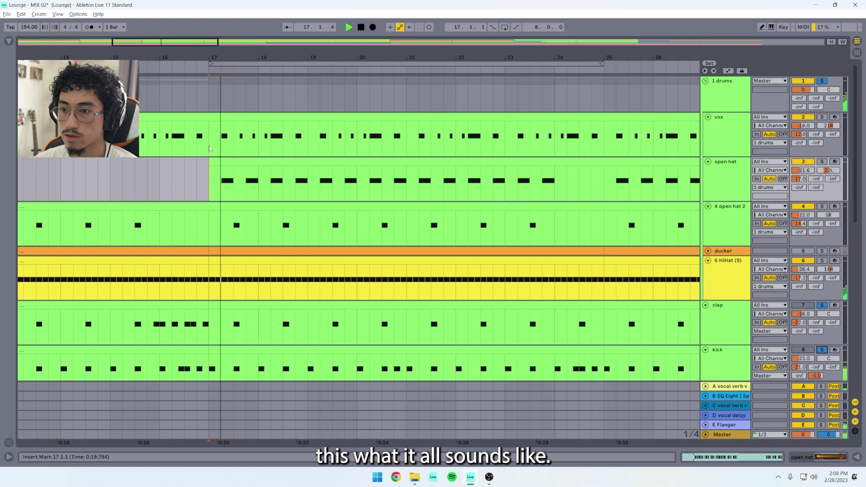
scroll(304, 220, down, 1)
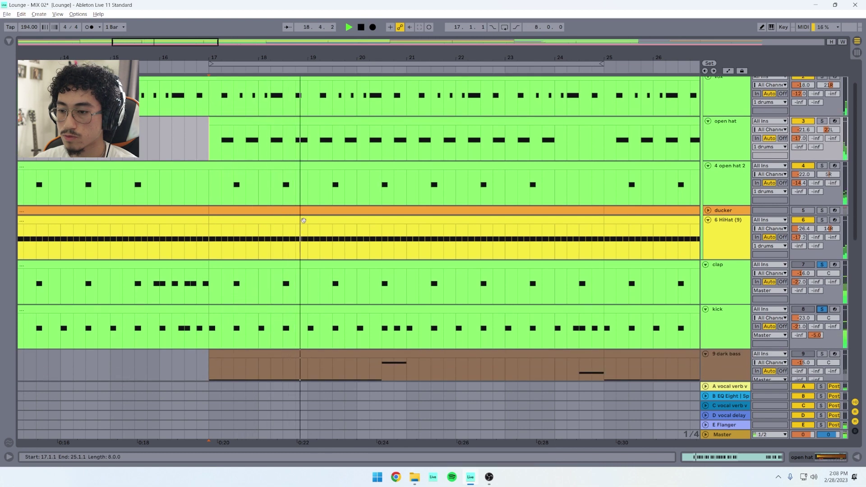
scroll(306, 221, down, 1)
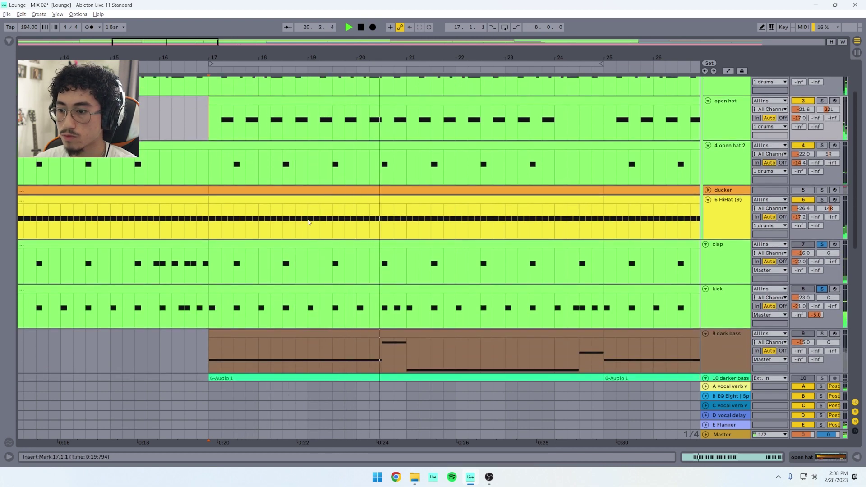
drag(416, 56, 411, 37)
key(minus)
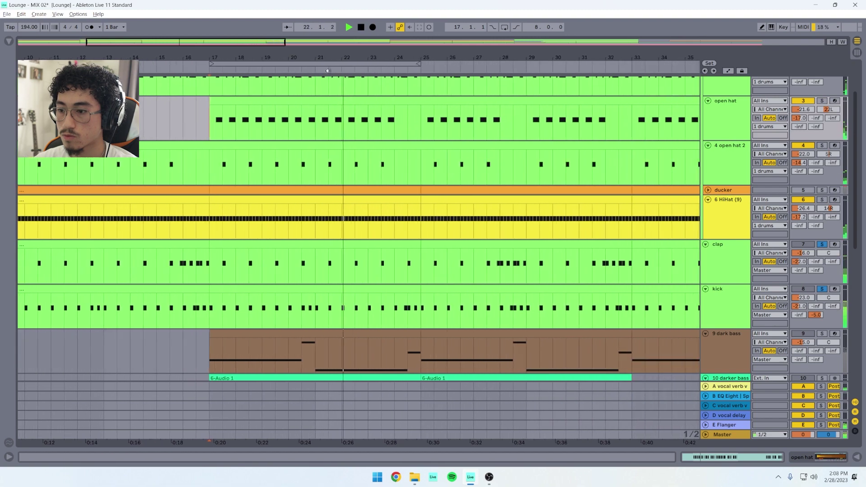
scroll(440, 231, up, 3)
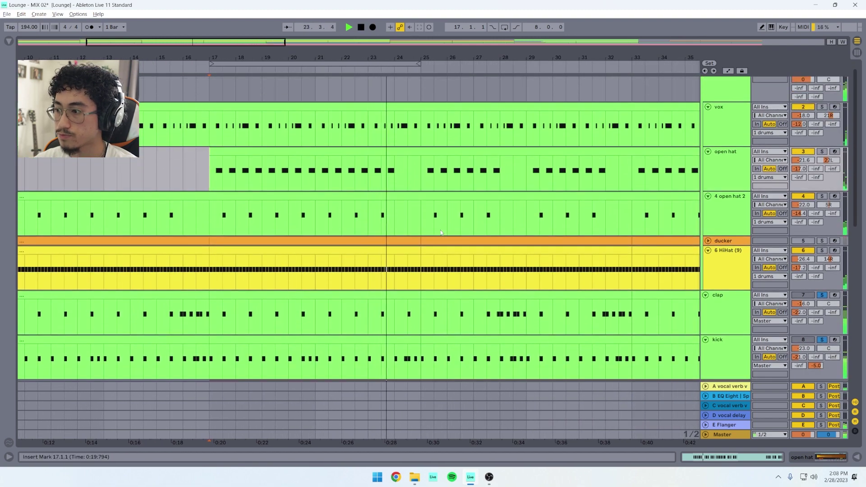
key(space)
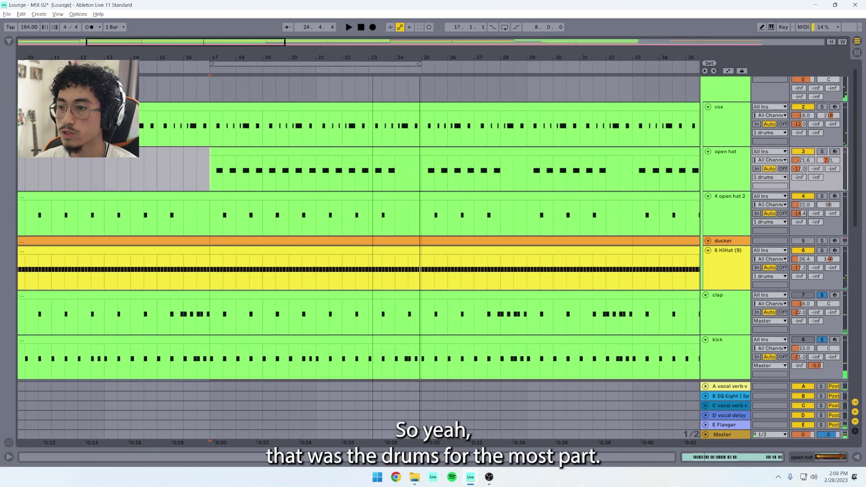
Step: Fold the drums group, the clap and kick tracks and the vocals group, leaving the bass and pad tracks expanded
key(minus)
key(minus)
click(720, 92)
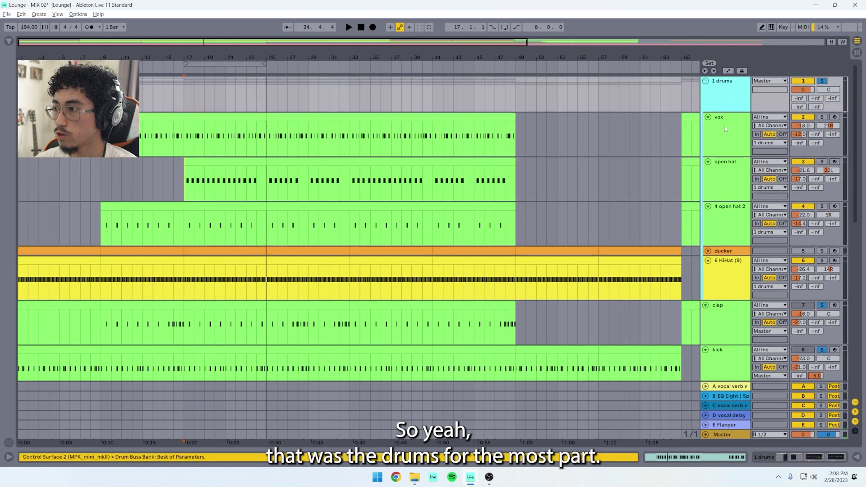
click(704, 81)
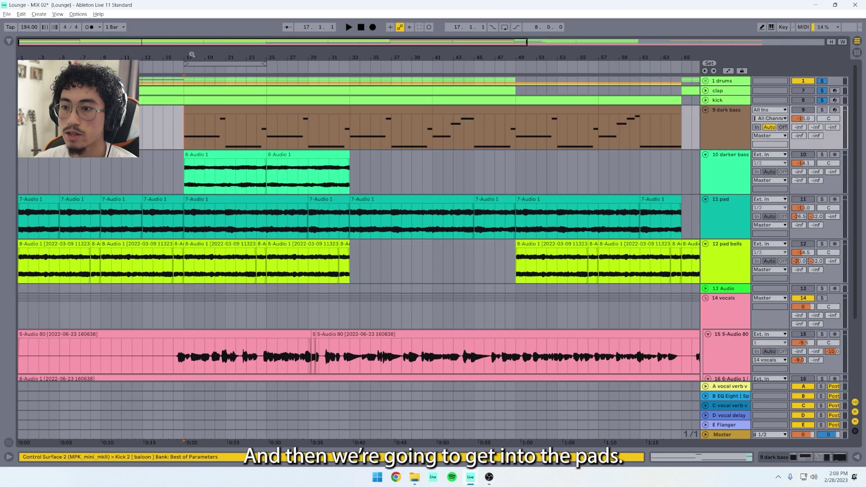
key(plus)
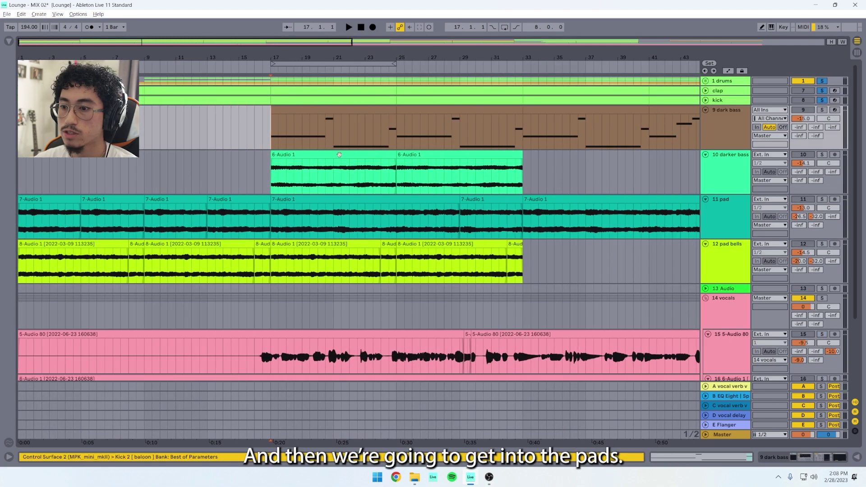
click(705, 299)
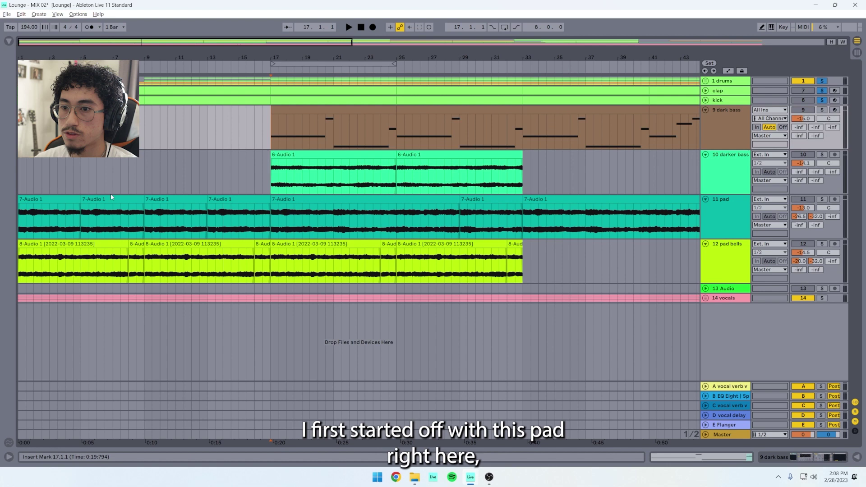
Step: Play the pad track on its own from bar 1
click(79, 198)
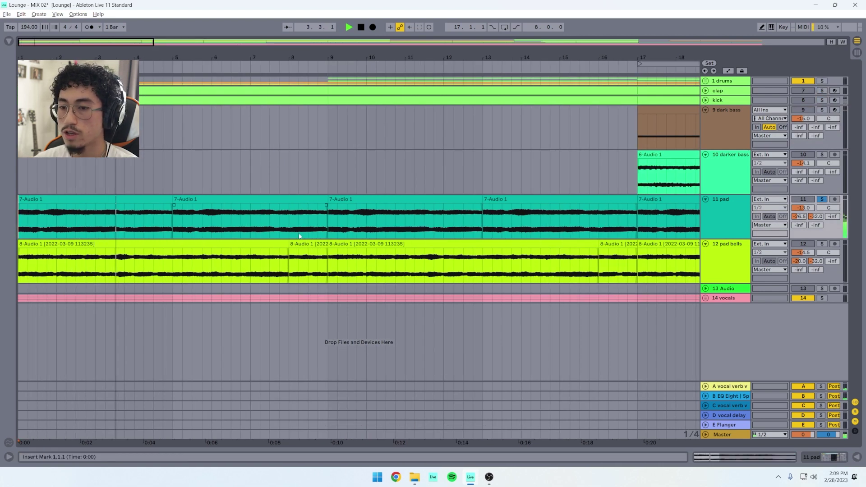
key(space)
key(plus)
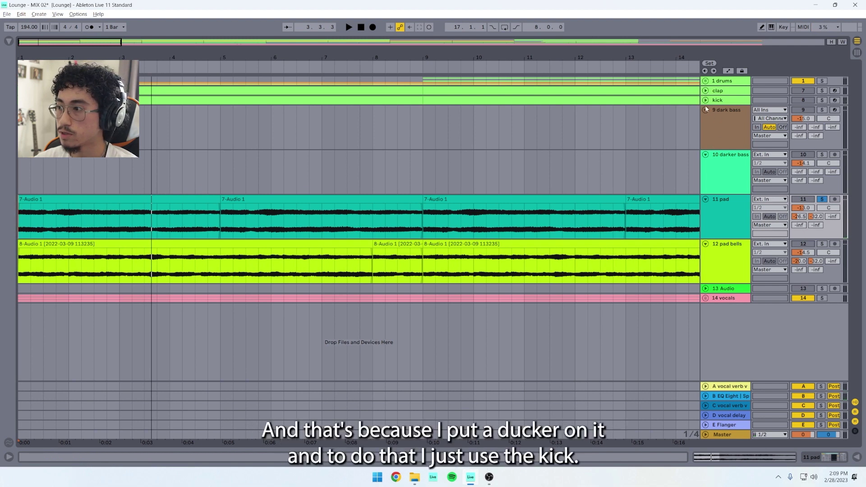
Step: Unfold the drums group and its ducker track to show the ducker's kick pattern and sampler device
click(706, 82)
scroll(707, 222, down, 2)
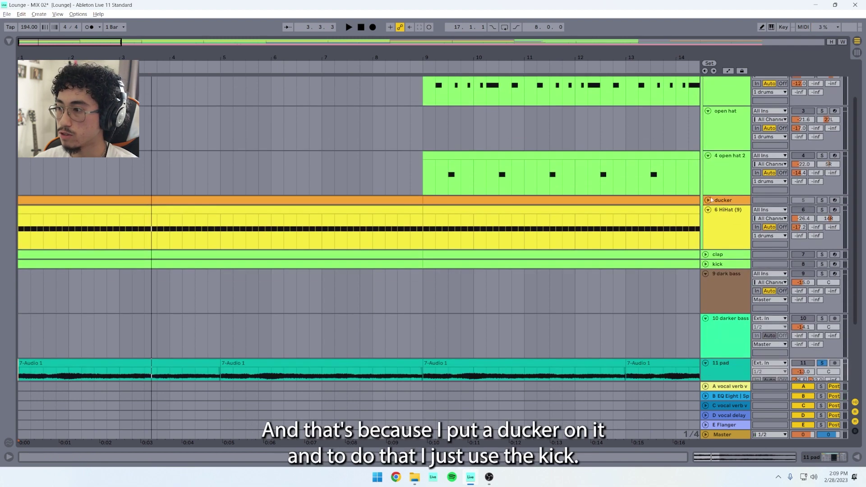
click(708, 200)
double_click(722, 209)
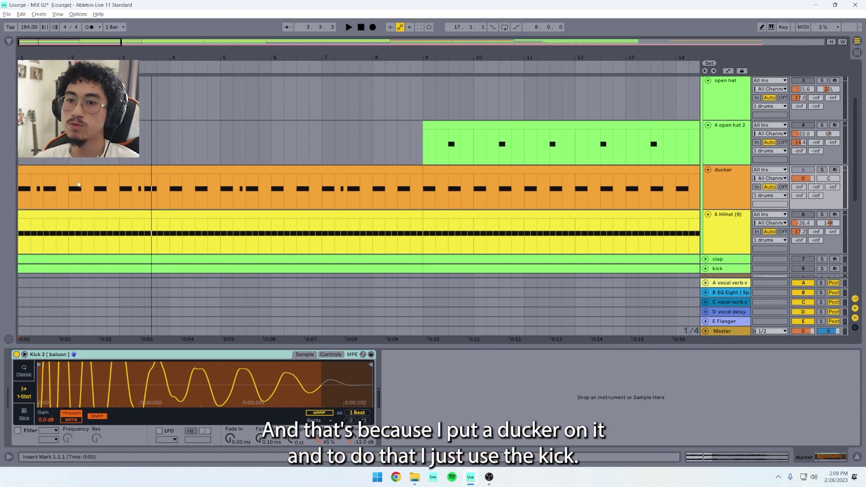
drag(78, 50, 78, 56)
scroll(20, 159, down, 1)
click(19, 160)
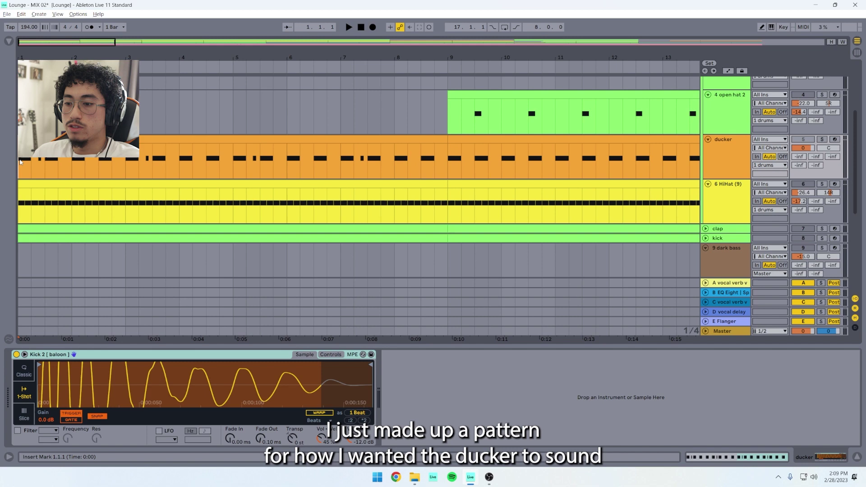
Step: Show the pad track's Compressor and check its sidechain source, the ducker track
scroll(659, 152, down, 4)
click(727, 255)
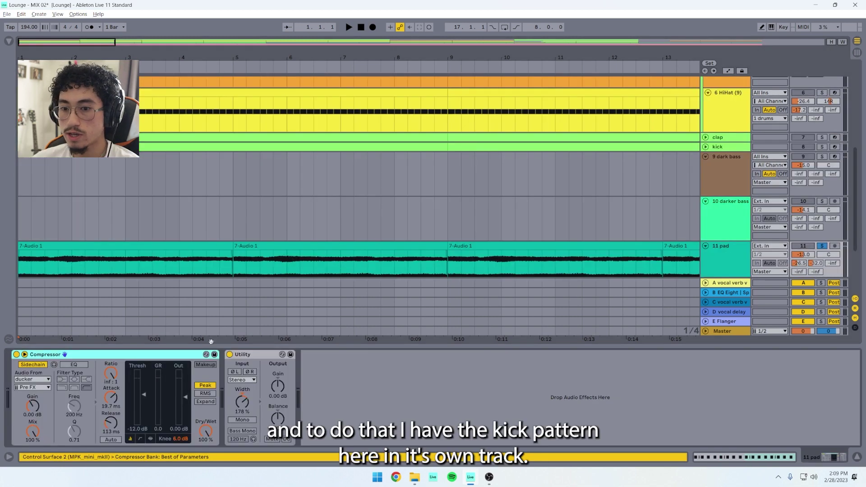
scroll(409, 241, up, 3)
click(724, 131)
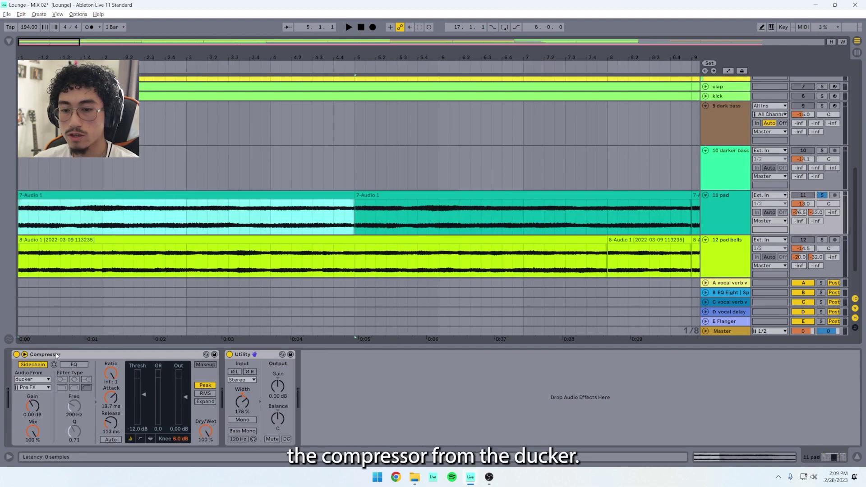
click(44, 381)
click(43, 381)
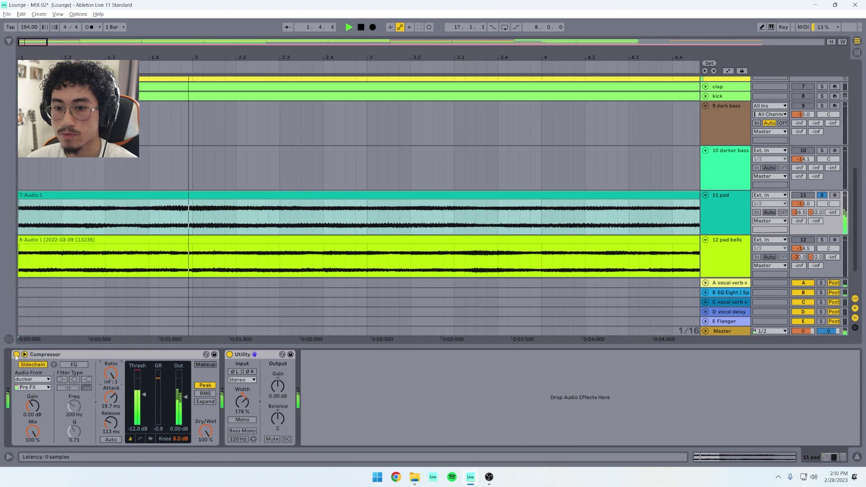
Step: Bypass the pad's Compressor during playback to hear the pad without ducking
click(16, 354)
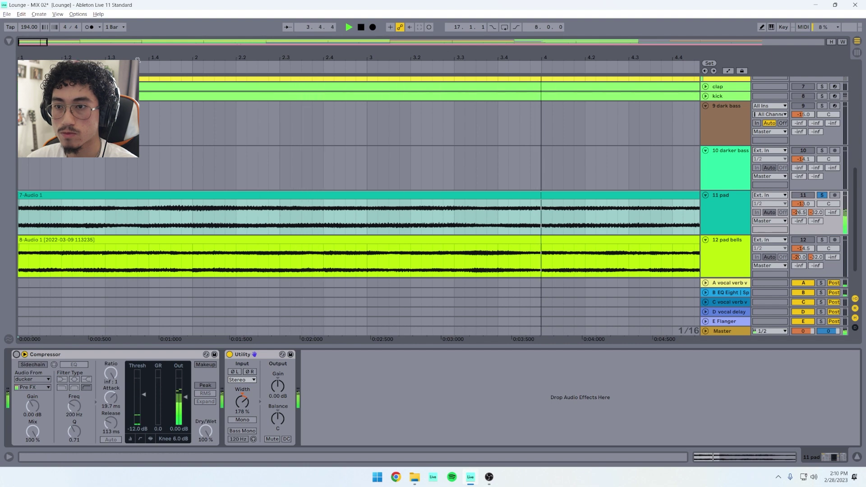
scroll(134, 248, down, 3)
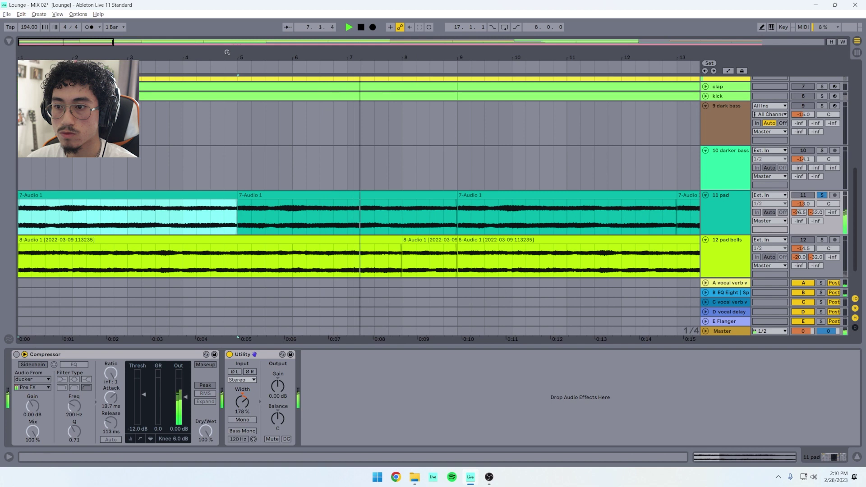
key(minus)
key(space)
Step: Turn the pad's Compressor back on and play the soloed pad from bar 17
click(273, 206)
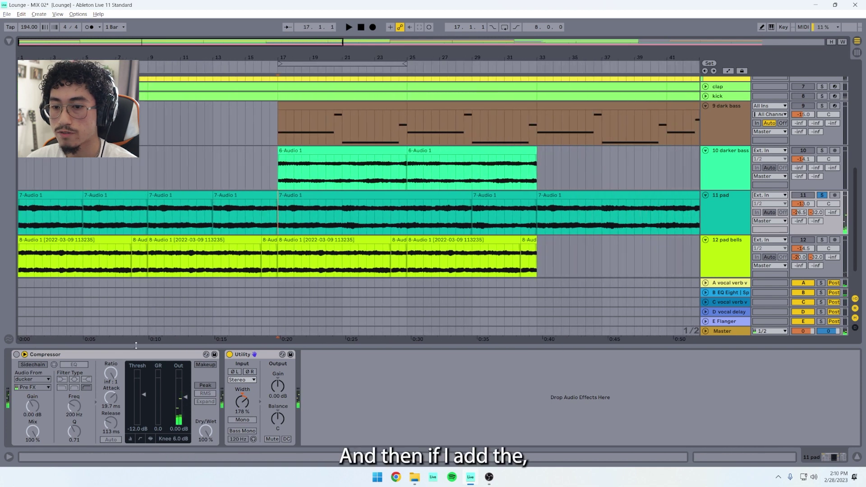
click(17, 354)
key(space)
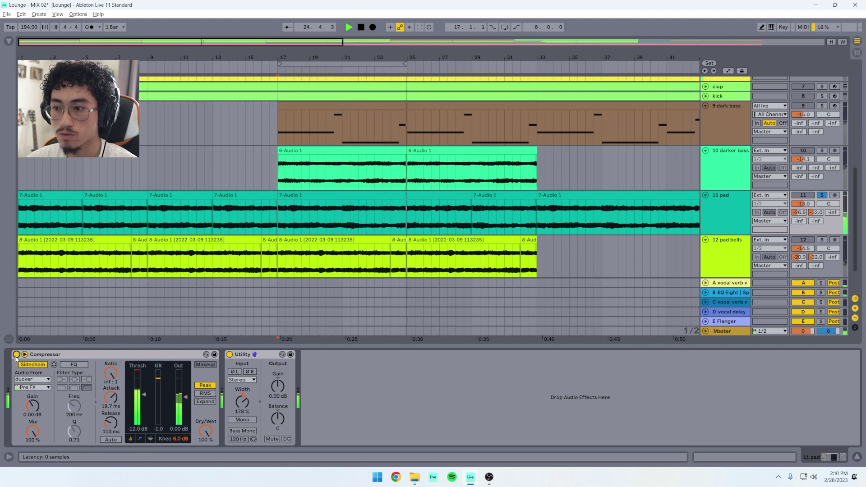
click(253, 356)
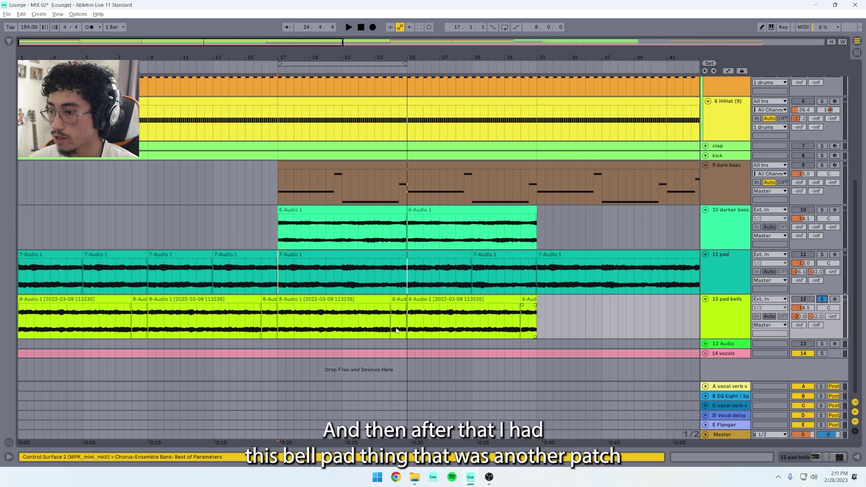
Step: Play the soloed pad bells track from bar 1
click(75, 299)
key(plus)
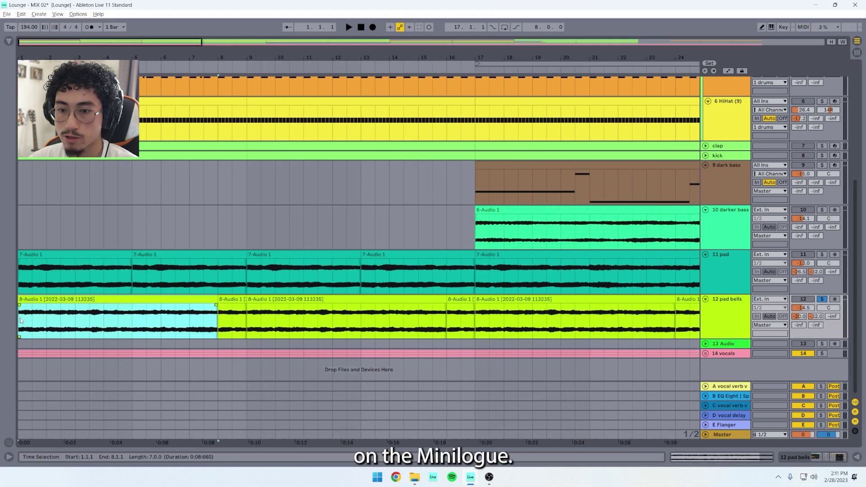
key(space)
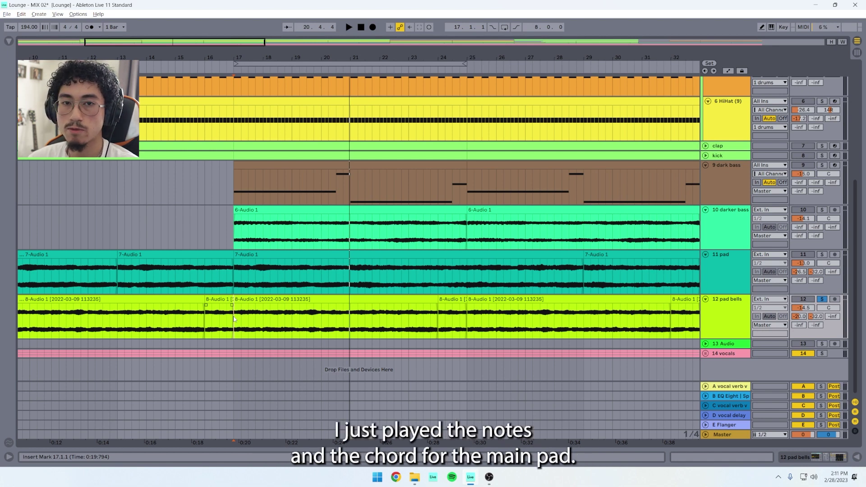
Step: Solo the pad together with the pad bells and play both from bar 17
click(822, 254)
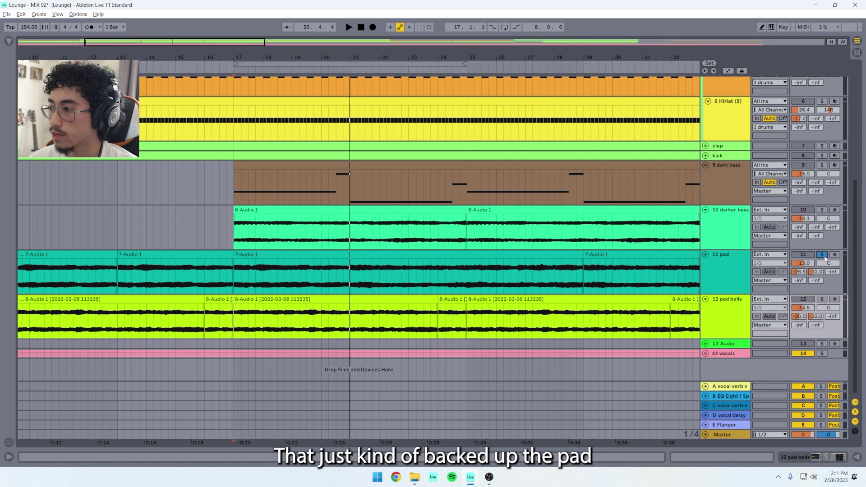
click(234, 286)
key(space)
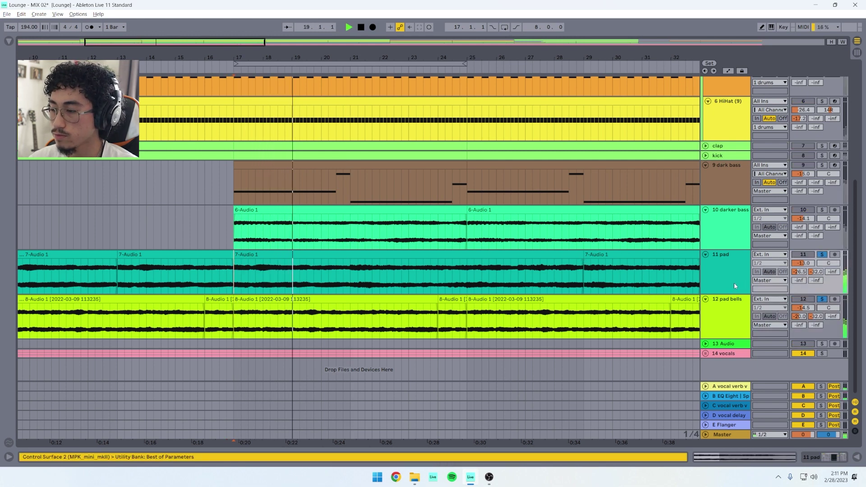
Step: Show the pad bells track's Chorus-Ensemble, Utility and Delay effects and replay both pads from bar 17
double_click(733, 299)
key(space)
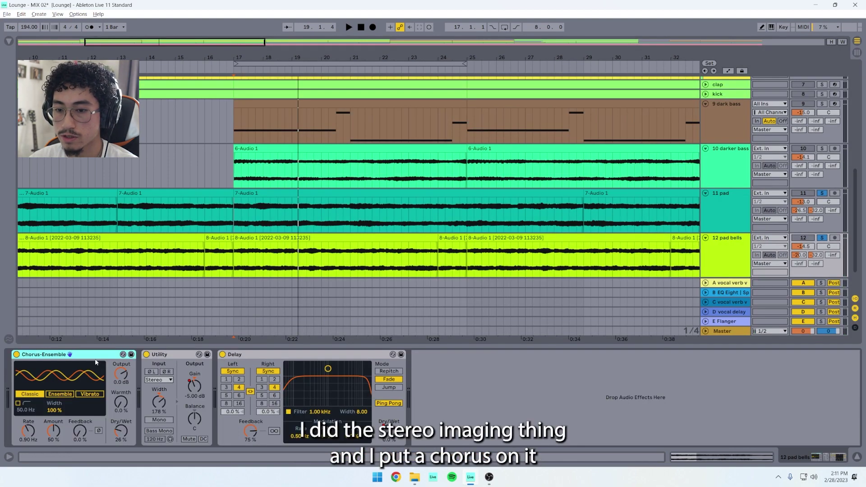
click(232, 267)
key(space)
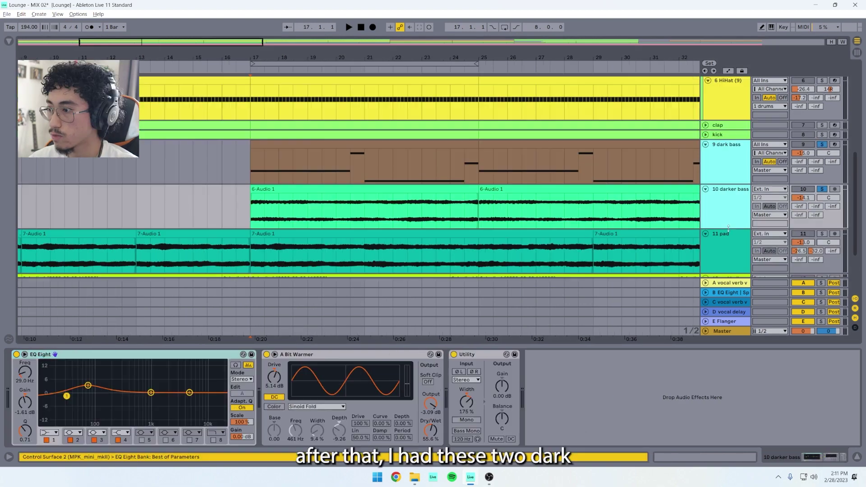
Step: Place the insert marker at bar 17 on the dark bass track and show that track's devices
scroll(728, 230, down, 1)
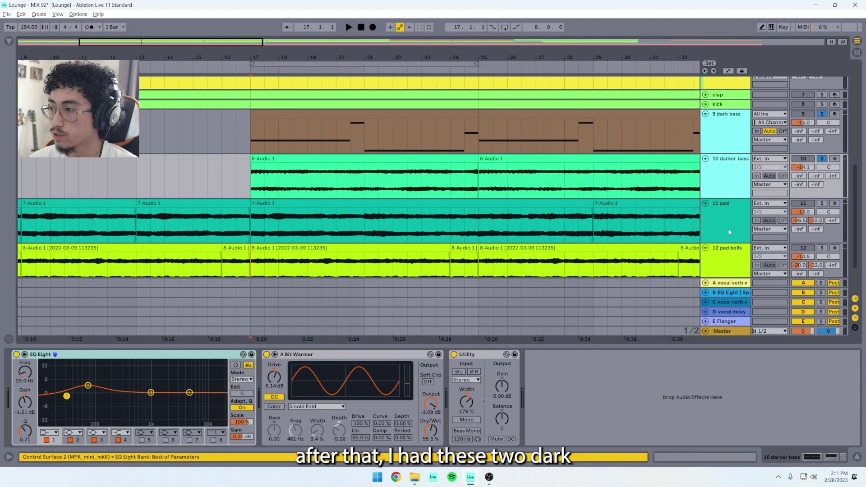
scroll(723, 198, up, 1)
drag(406, 57, 300, 72)
click(246, 165)
click(730, 151)
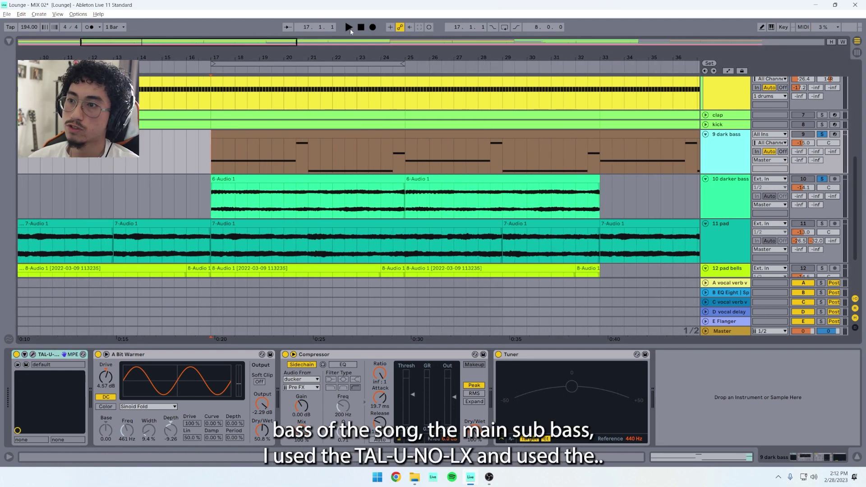
Step: Open the dark bass track's TAL-U-NO-LX synth to view its bass patch, and close its window
click(32, 355)
drag(273, 161, 301, 110)
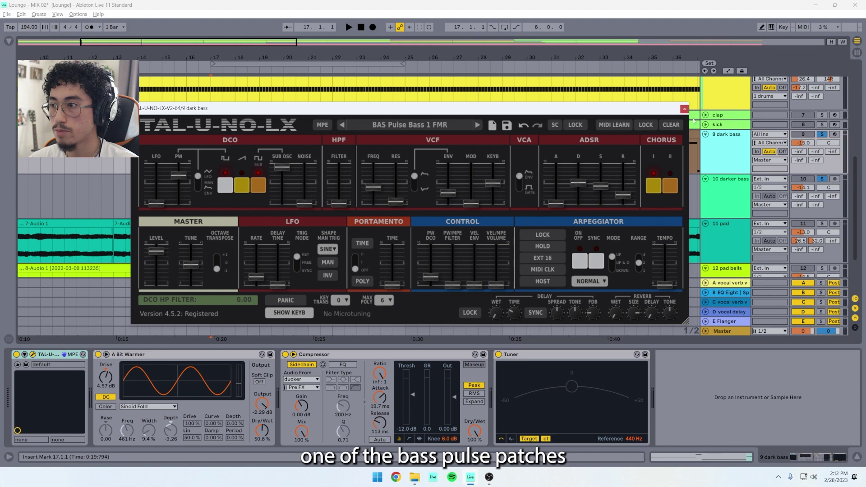
click(684, 109)
Step: Play the dark bass from bar 17, including together with the soloed pad
key(space)
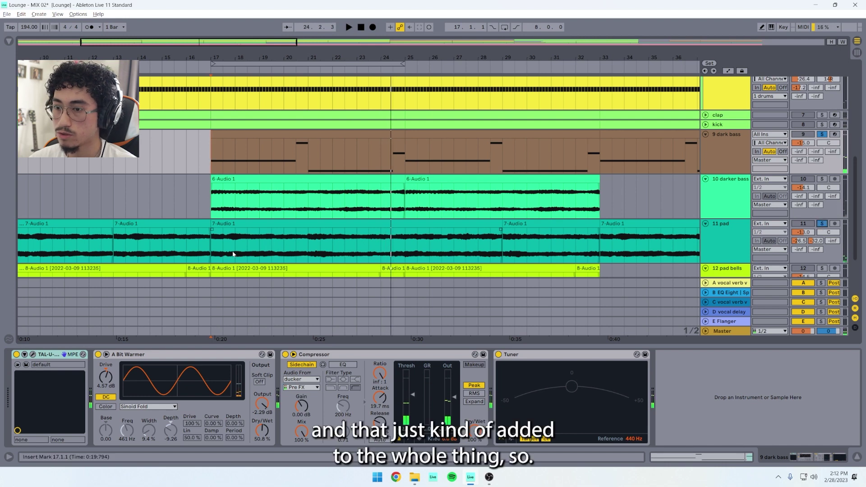
key(space)
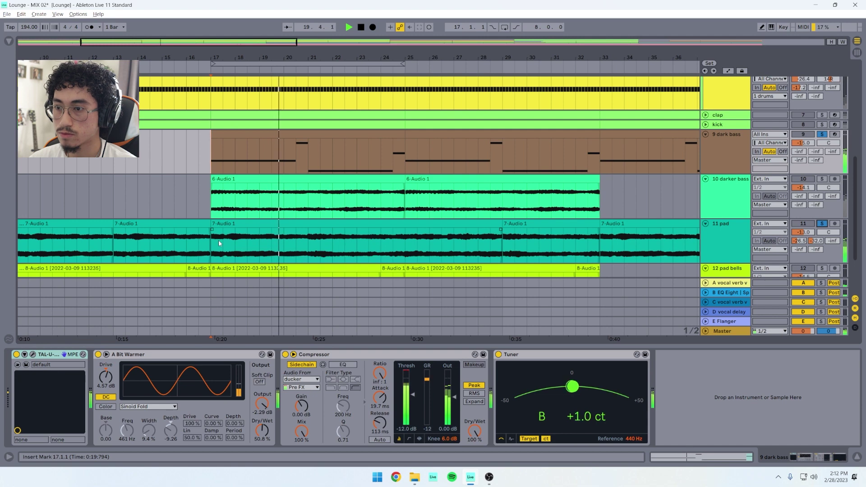
key(space)
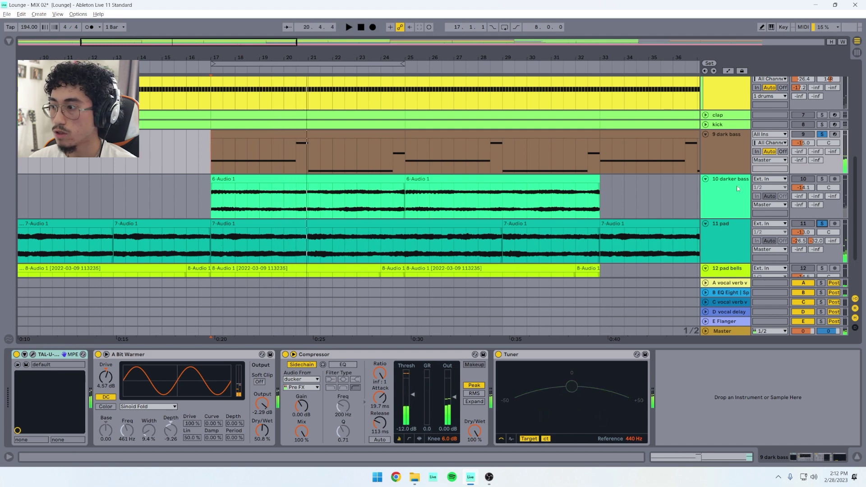
Step: Solo the darker bass track, show its effects and play its first clip from bar 17
click(765, 195)
click(822, 179)
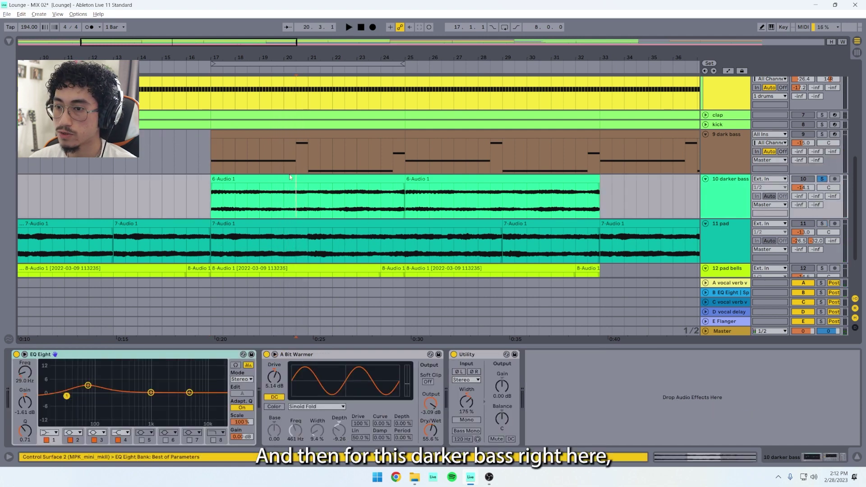
click(290, 183)
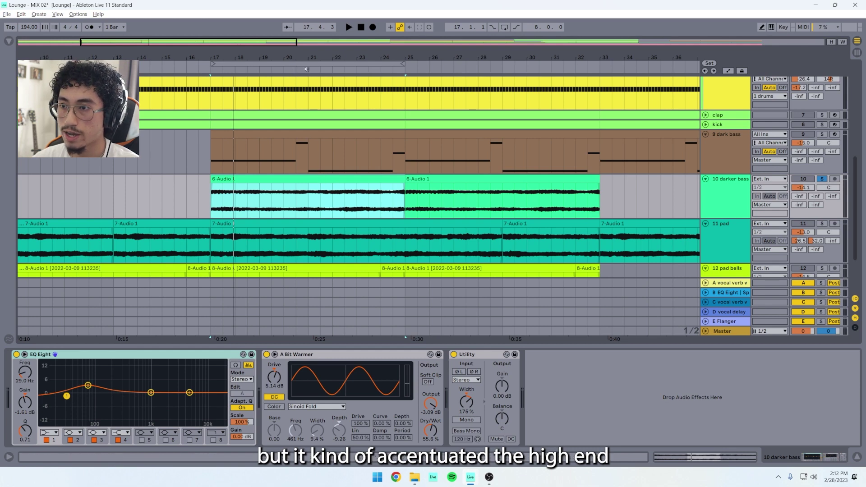
drag(302, 57, 322, 80)
key(space)
click(401, 209)
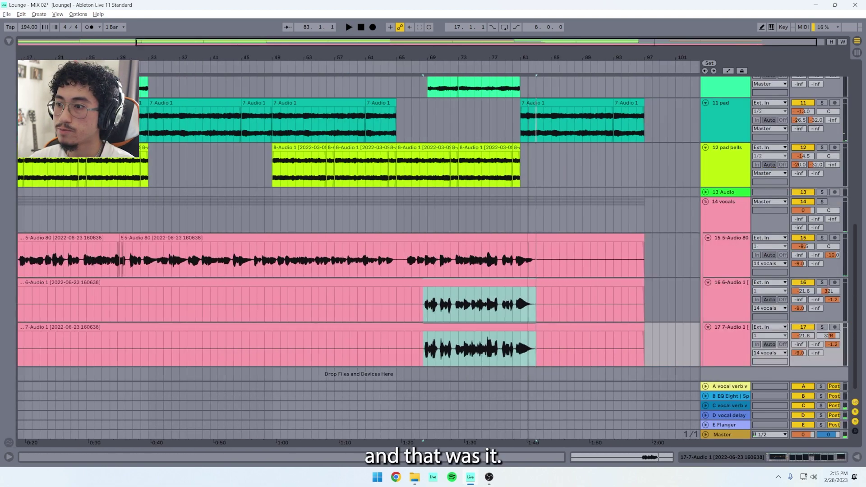
Step: Highlight the gaps in the arrangement, in the pad bells from bar 33 and in the pad from bar 65 to 81
scroll(608, 281, down, 2)
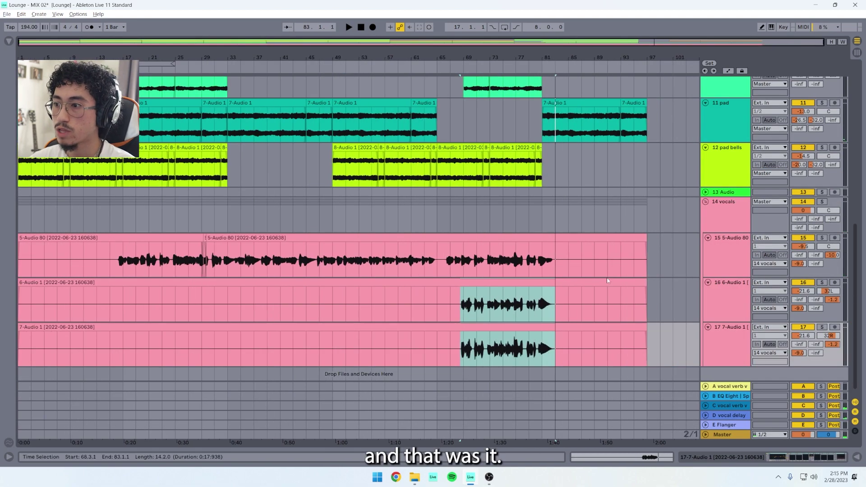
scroll(582, 334, up, 7)
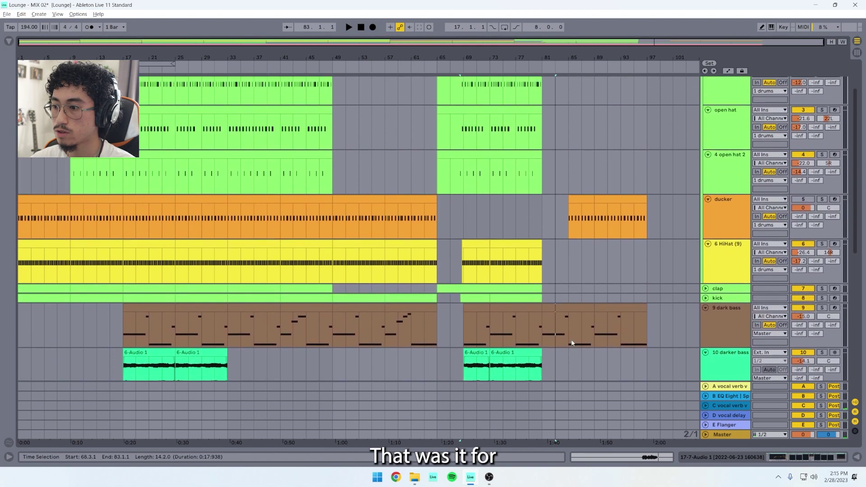
scroll(574, 342, up, 2)
scroll(560, 347, down, 6)
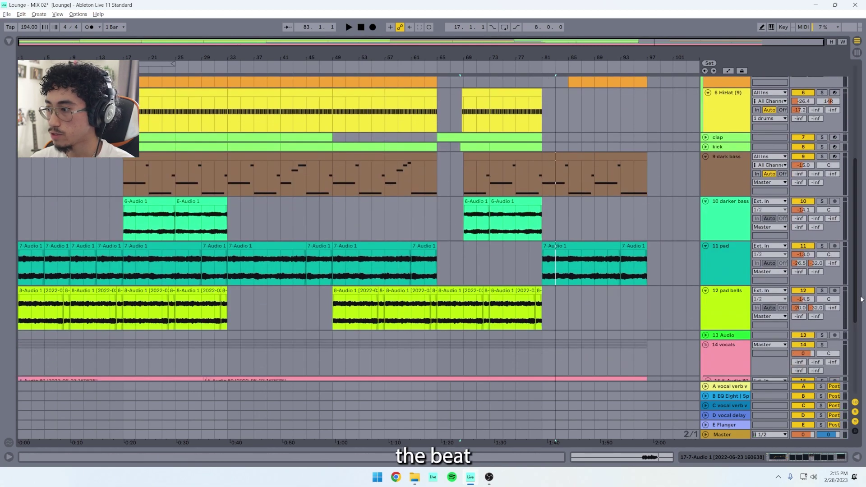
scroll(293, 331, up, 2)
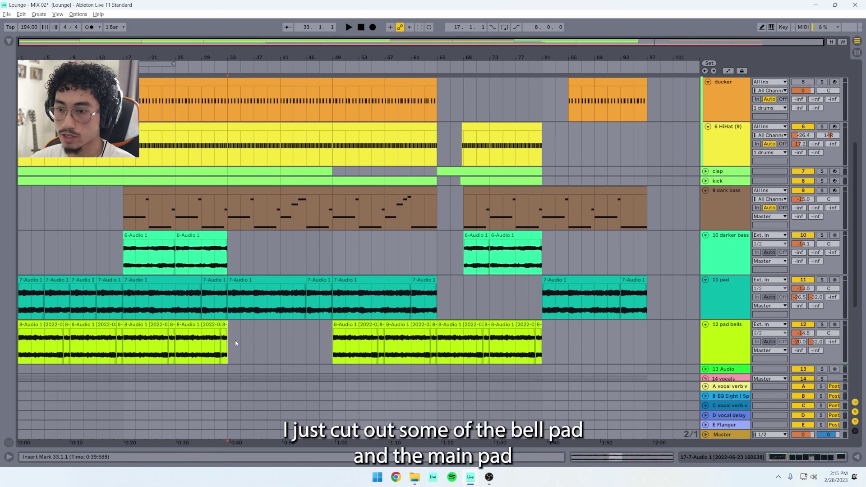
drag(235, 340, 328, 345)
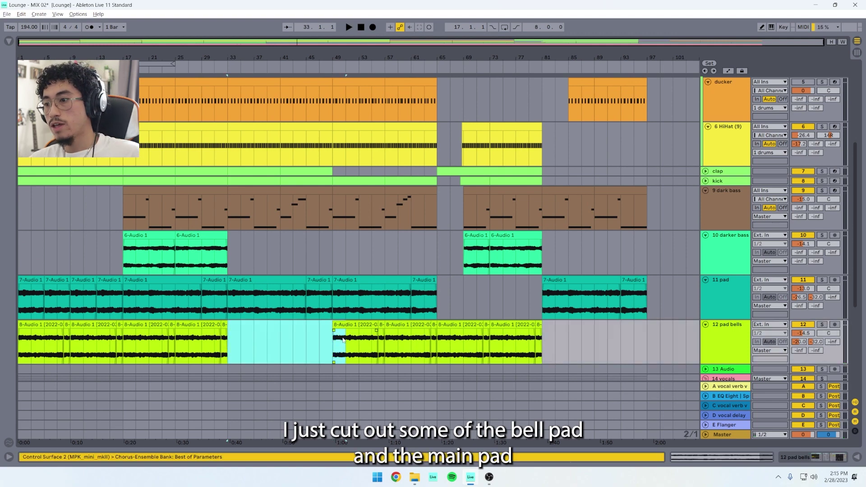
drag(437, 299, 539, 300)
Step: Go back up to the drum tracks and place the insert marker at bar 97 on the drums group
scroll(439, 134, up, 6)
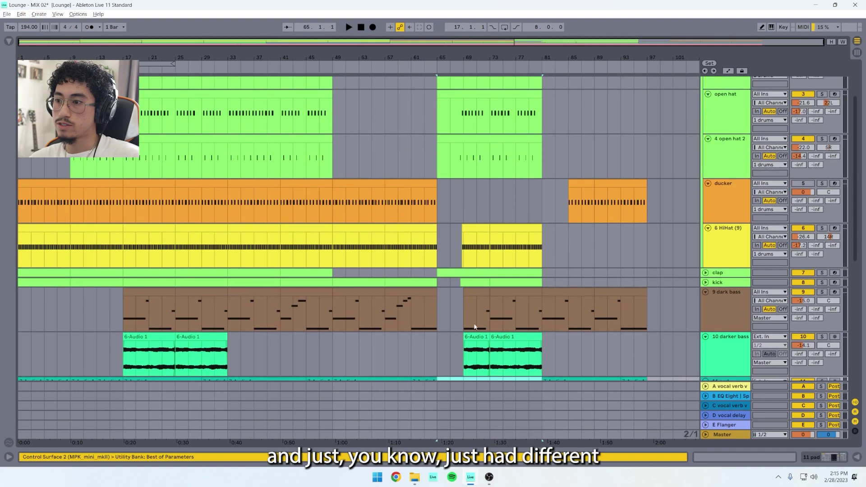
scroll(500, 171, up, 1)
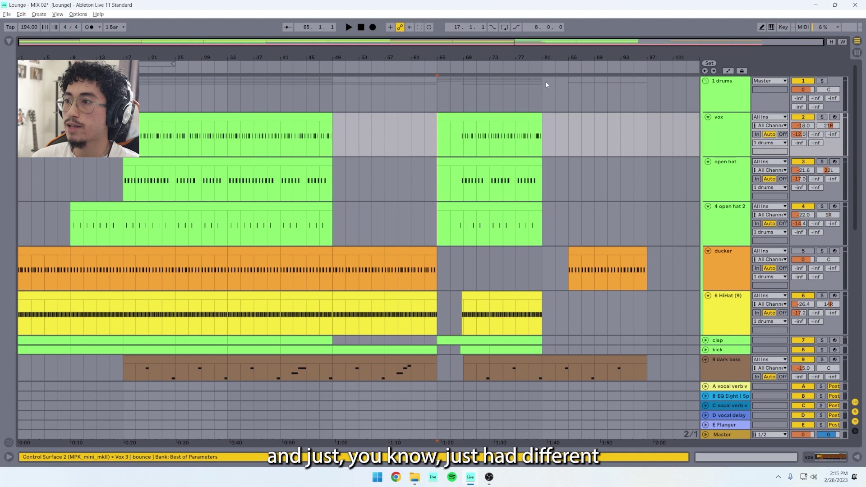
click(650, 86)
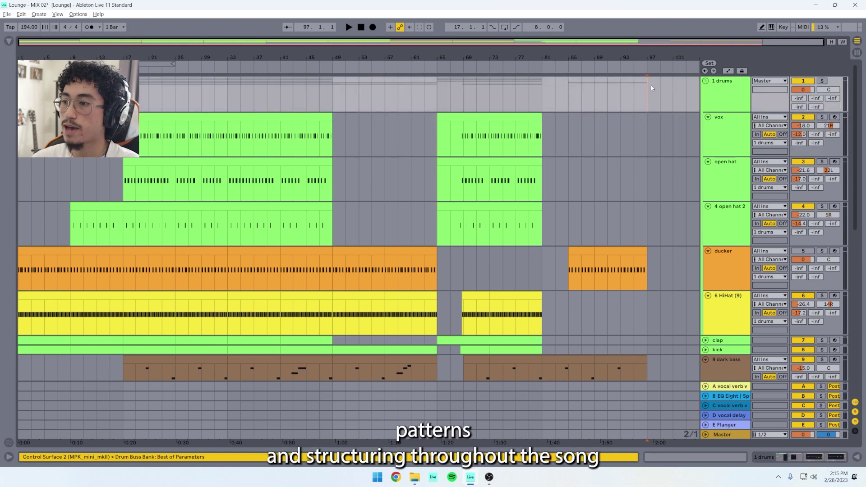